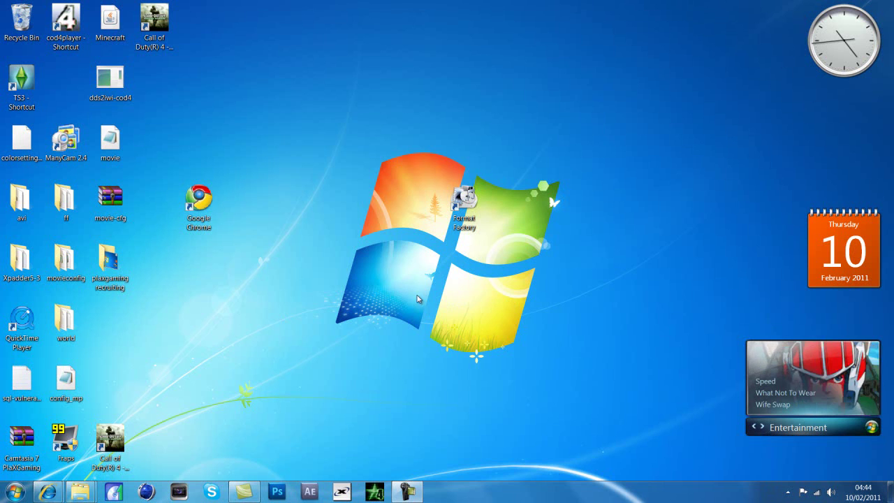
# Select the Format Factory desktop shortcut and launch the program
pyautogui.moveTo(431, 178); pyautogui.dragTo(548, 216)
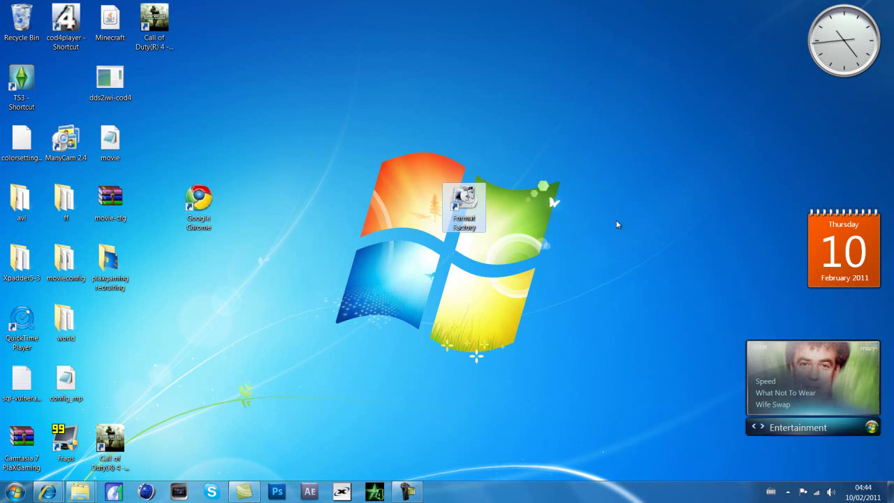
pyautogui.moveTo(340, 148); pyautogui.dragTo(539, 360)
pyautogui.moveTo(427, 162); pyautogui.dragTo(370, 335)
pyautogui.moveTo(377, 121); pyautogui.dragTo(540, 324)
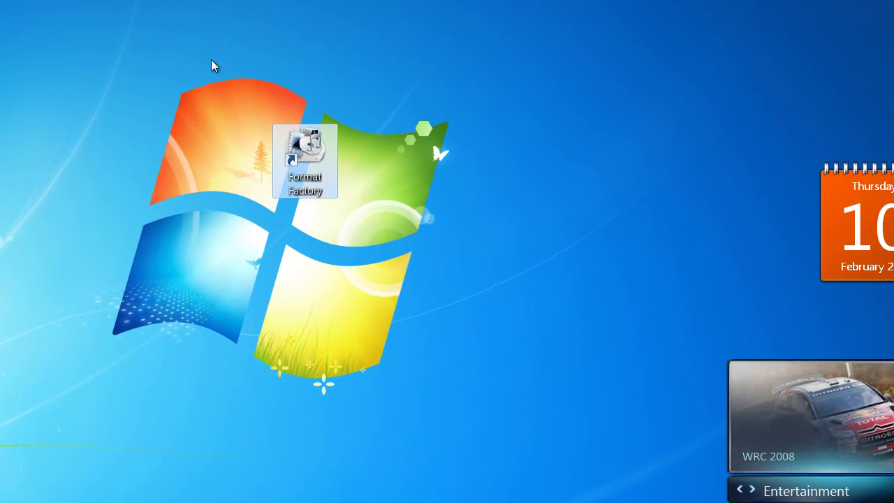
pyautogui.moveTo(400, 140); pyautogui.dragTo(562, 314)
pyautogui.moveTo(454, 322); pyautogui.dragTo(454, 322)
pyautogui.click(140, 72)
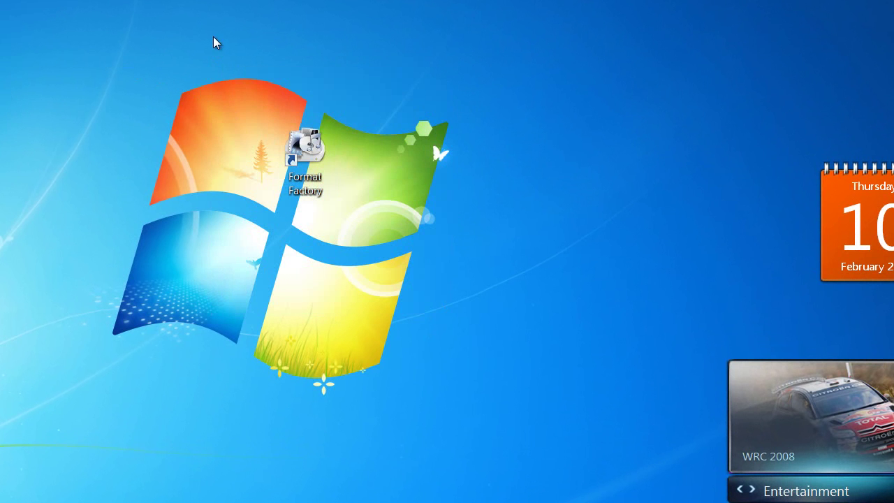
pyautogui.moveTo(209, 68); pyautogui.dragTo(377, 292)
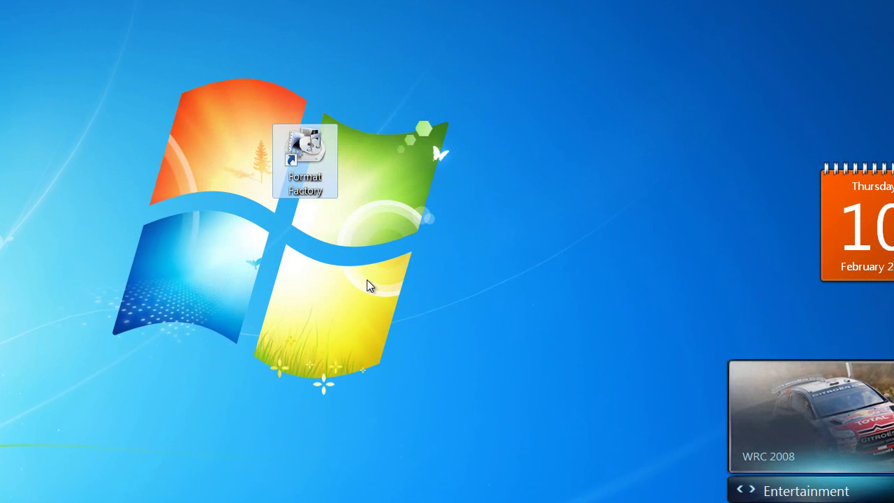
pyautogui.doubleClick(305, 160)
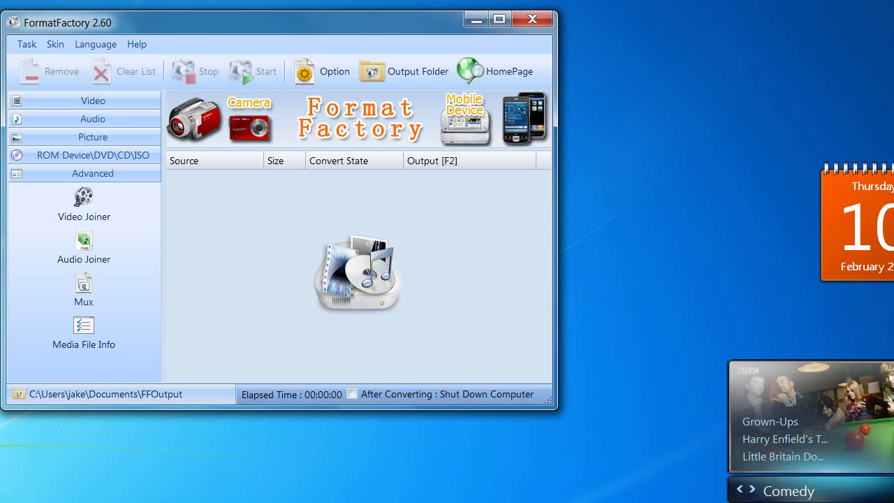
# Close Format Factory and bring another open window to the front
pyautogui.click(532, 21)
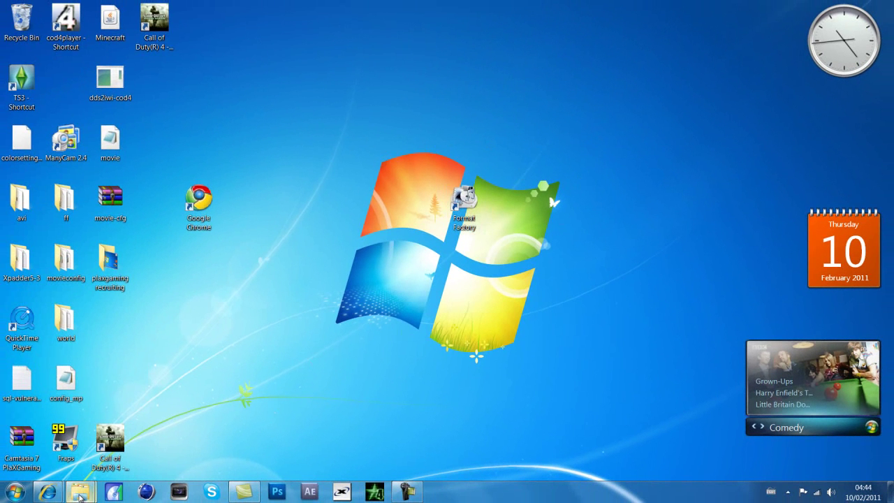
pyautogui.moveTo(47, 496)
pyautogui.click(65, 445)
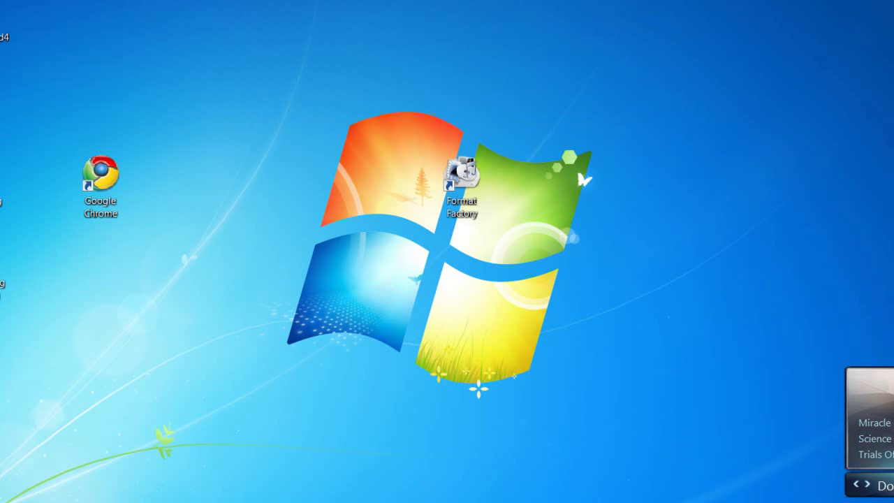
# Relaunch Format Factory and browse the Video formats, such as All to MP4, AVI, GIF, WMV and MKV
pyautogui.doubleClick(479, 203)
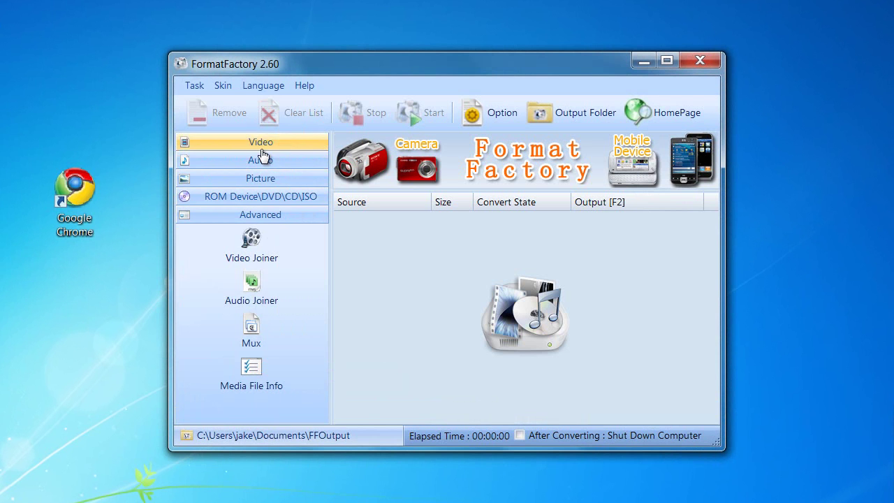
pyautogui.click(261, 151)
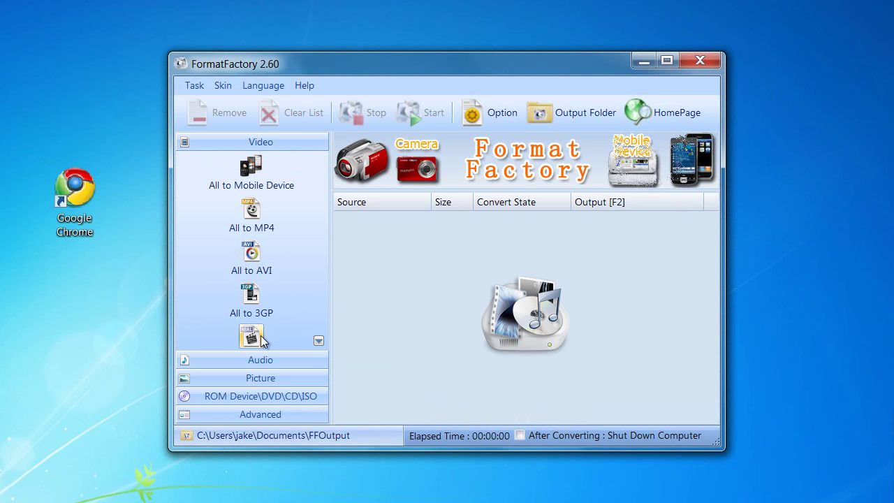
pyautogui.click(319, 341)
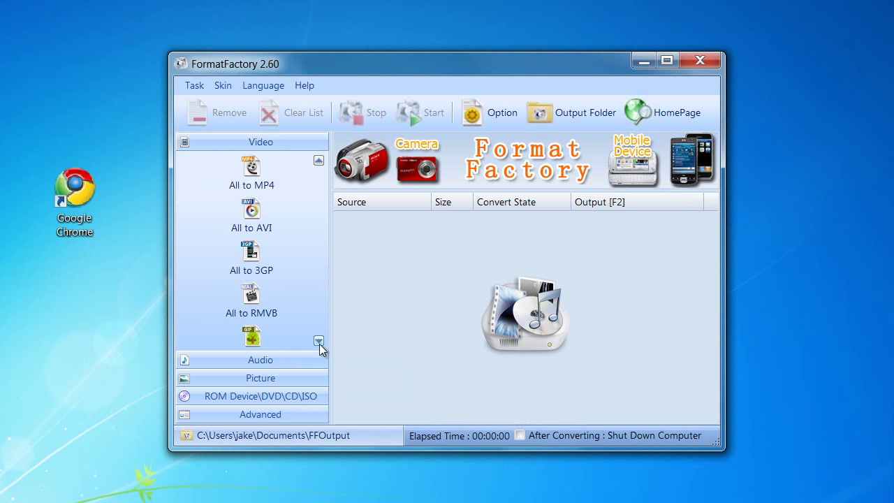
pyautogui.click(319, 161)
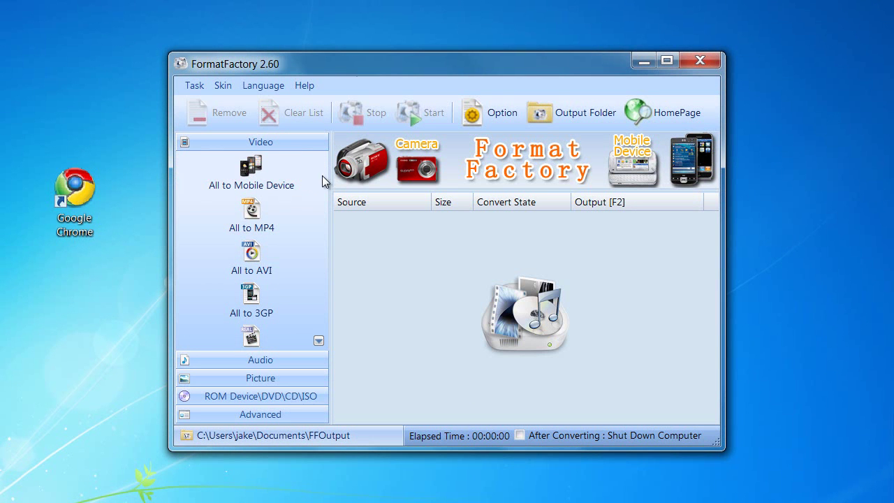
pyautogui.click(319, 340)
pyautogui.click(319, 341)
pyautogui.click(318, 340)
pyautogui.click(318, 341)
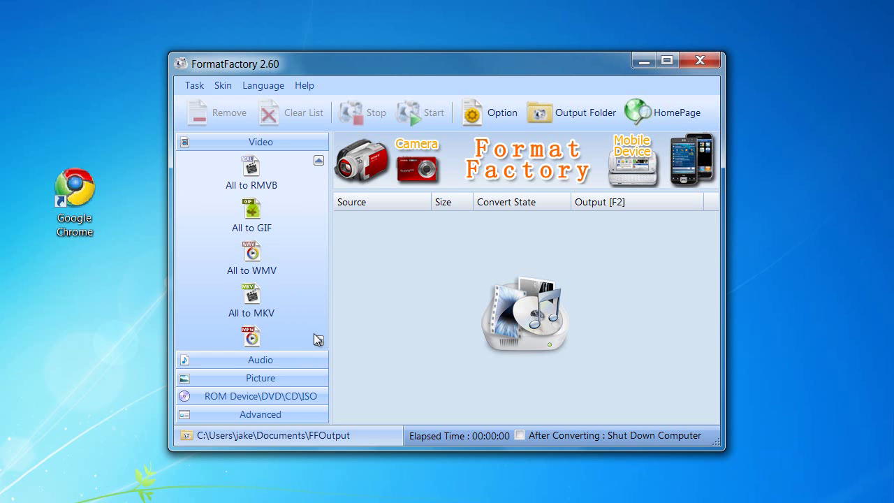
pyautogui.click(318, 341)
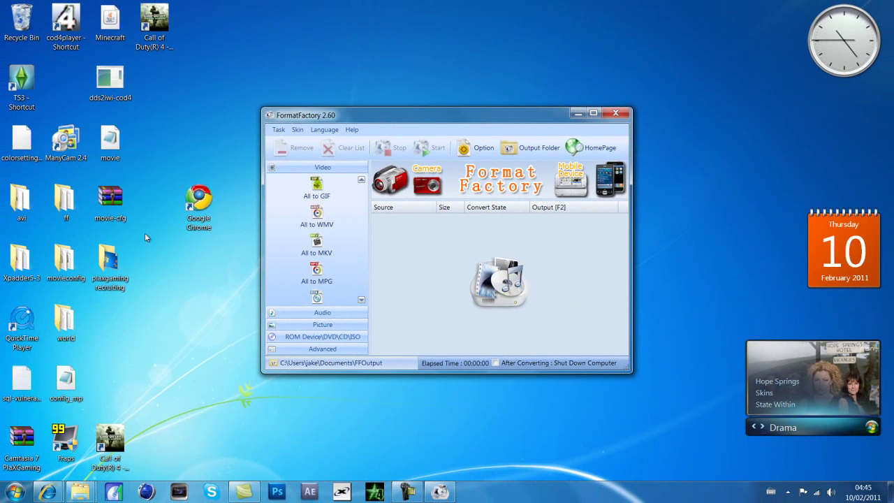
# Add the plaxgaming recruiting video (2.07M) to Format Factory as an All to MOV task
pyautogui.doubleClick(109, 264)
pyautogui.moveTo(356, 146); pyautogui.dragTo(586, 259)
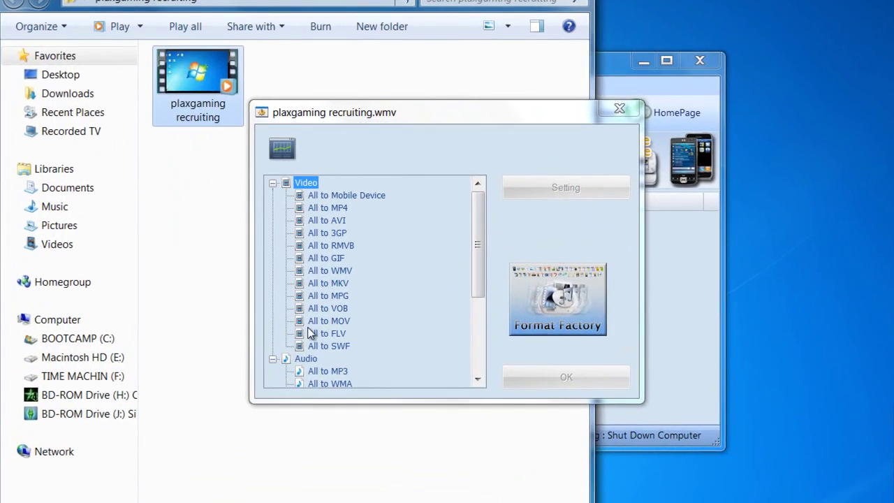
pyautogui.click(347, 303)
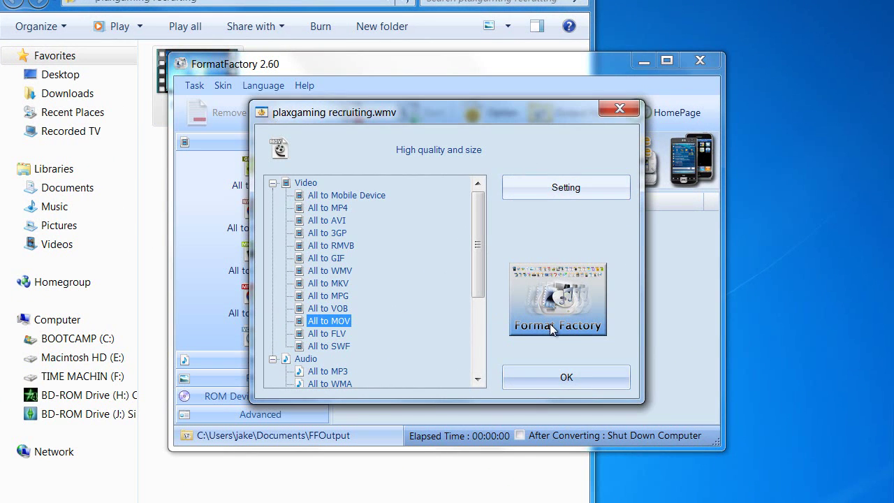
pyautogui.click(579, 378)
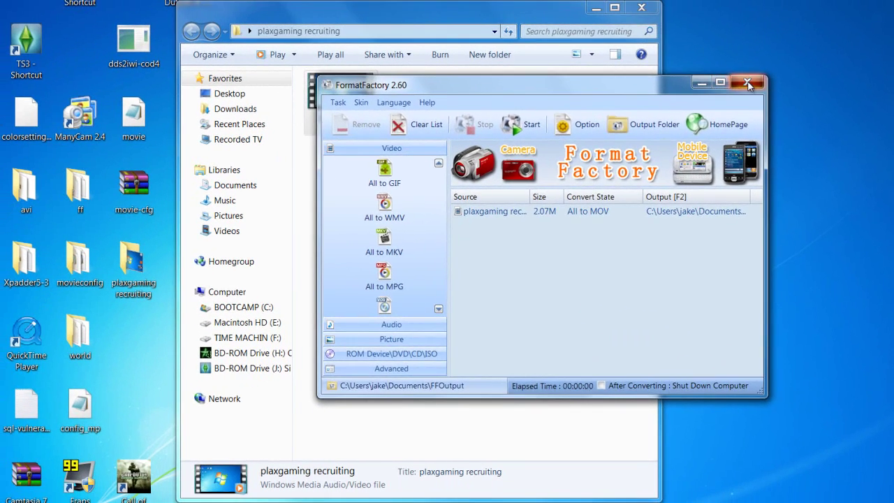
# Close the Format Factory window and the plaxgaming recruiting folder
pyautogui.click(644, 61)
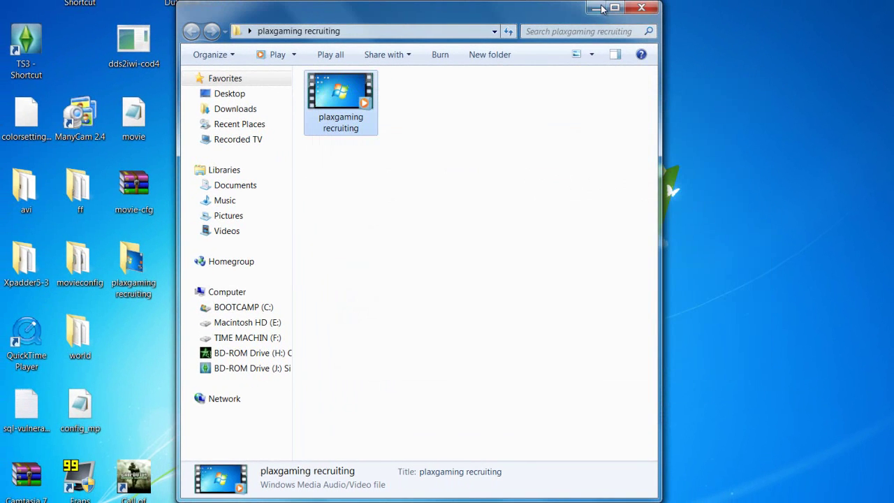
pyautogui.click(639, 8)
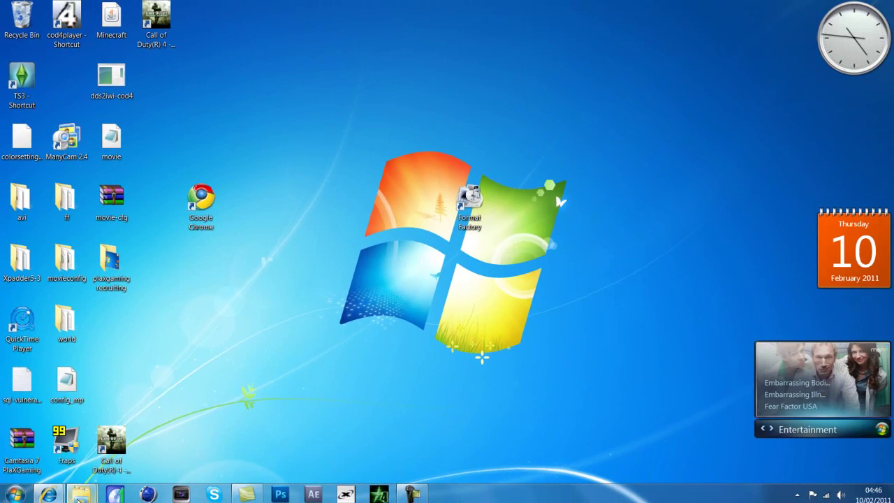
# Open Properties for the 757 MB Killzone 3 Beta Gameplay MP4 in KillZone 3 Commentarys
pyautogui.moveTo(80, 492)
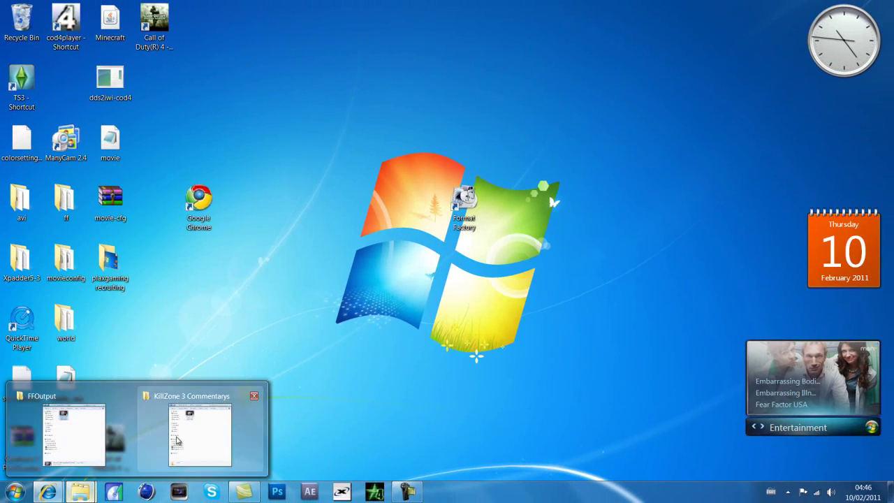
pyautogui.click(199, 433)
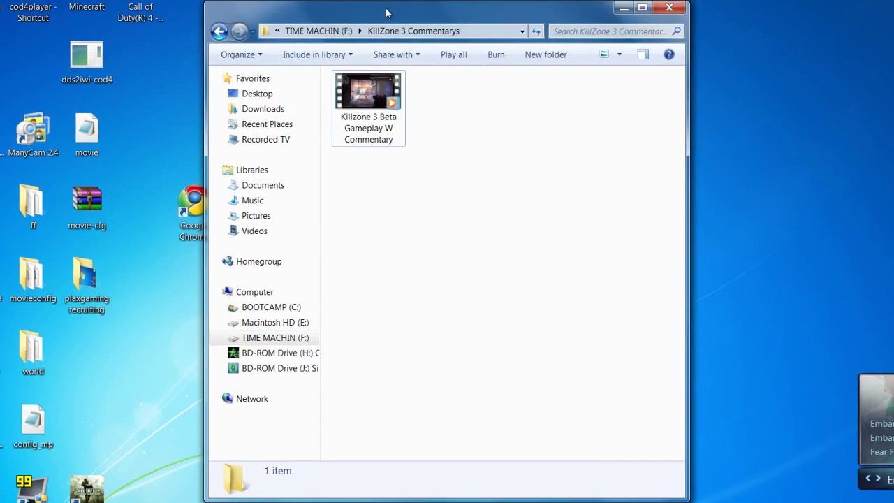
pyautogui.click(271, 101)
pyautogui.rightClick(373, 97)
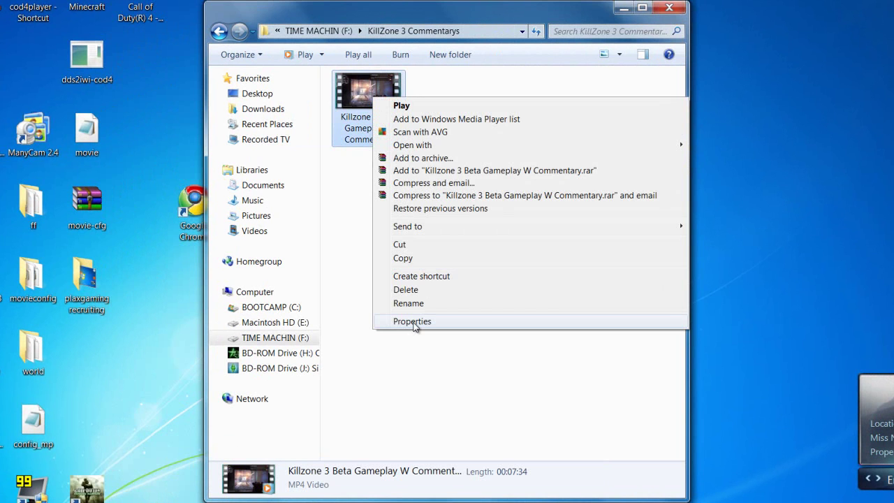
pyautogui.click(412, 322)
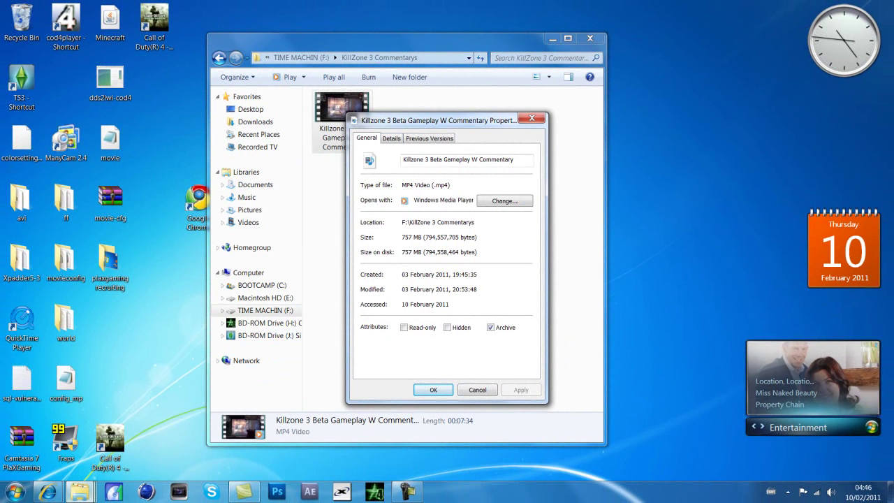
pyautogui.moveTo(79, 492)
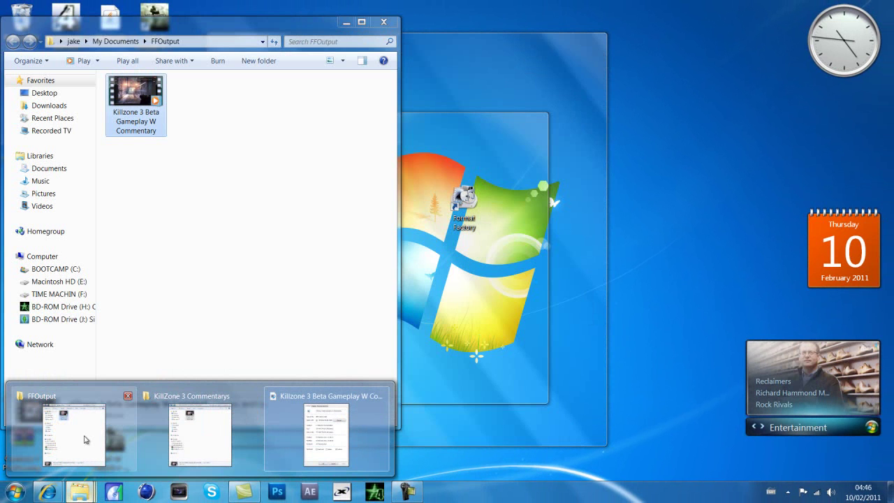
# Open Properties for the converted 473 MB MOV in the FFOutput folder
pyautogui.click(84, 439)
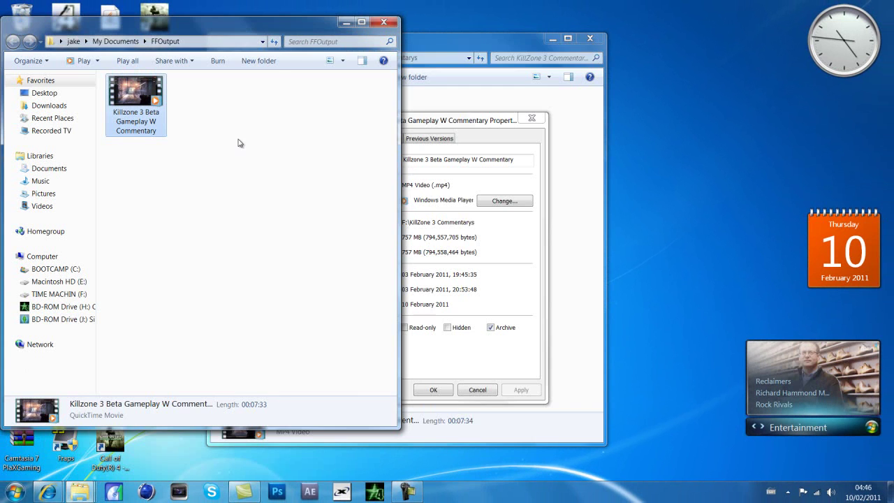
pyautogui.rightClick(133, 121)
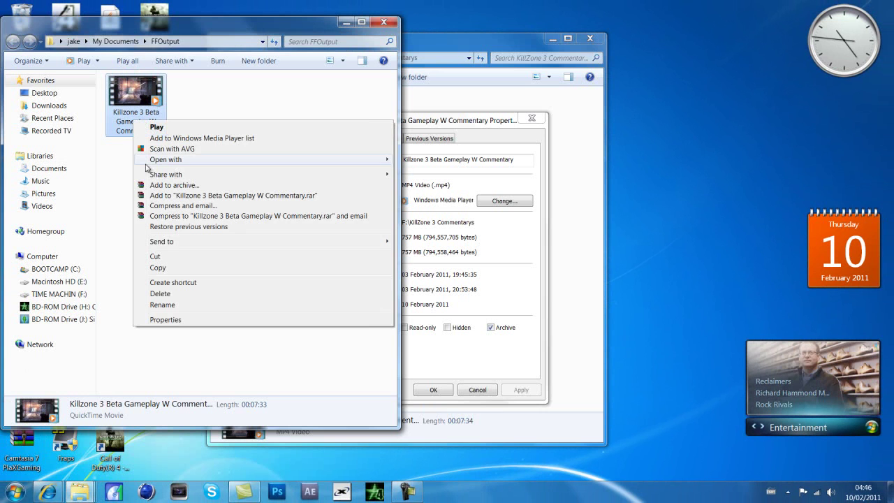
pyautogui.click(184, 320)
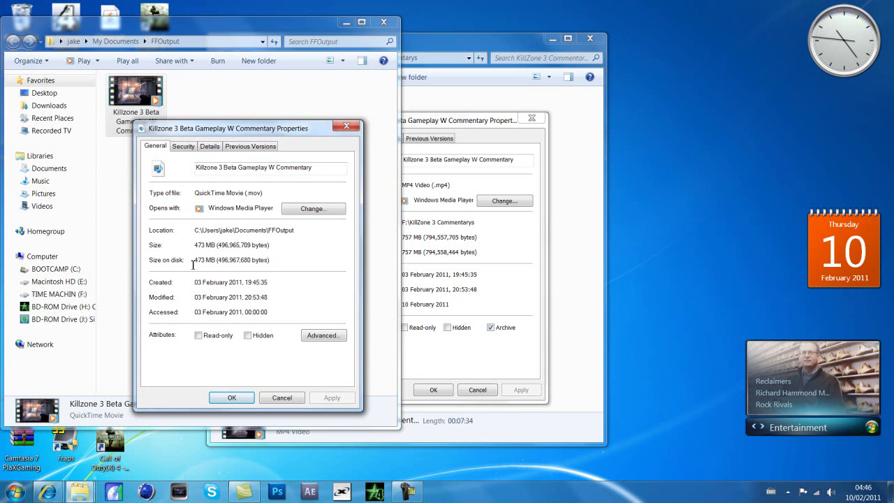
# Arrange the MOV and MP4 Properties dialogs side by side
pyautogui.moveTo(469, 122); pyautogui.dragTo(653, 122)
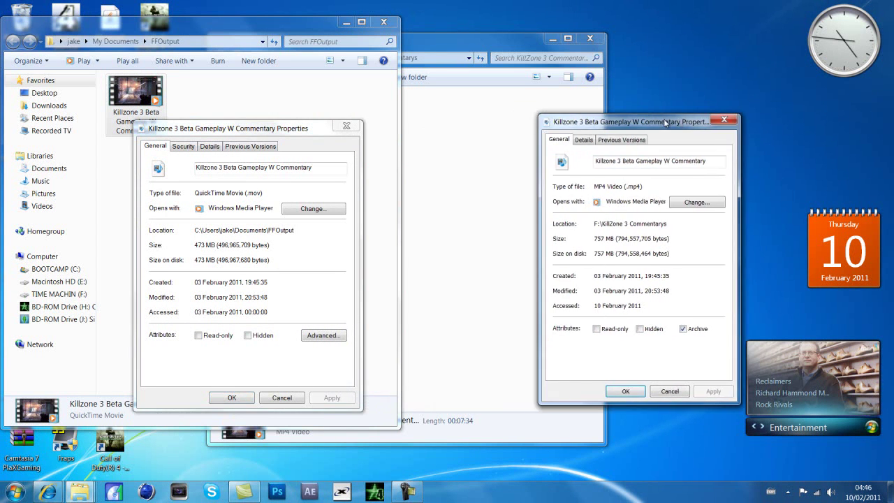
pyautogui.moveTo(283, 133); pyautogui.dragTo(526, 141)
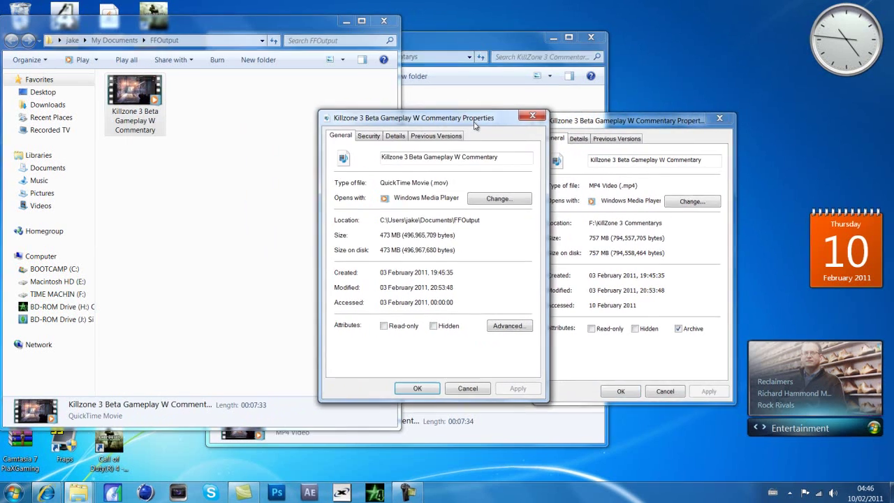
pyautogui.moveTo(585, 90); pyautogui.dragTo(490, 77)
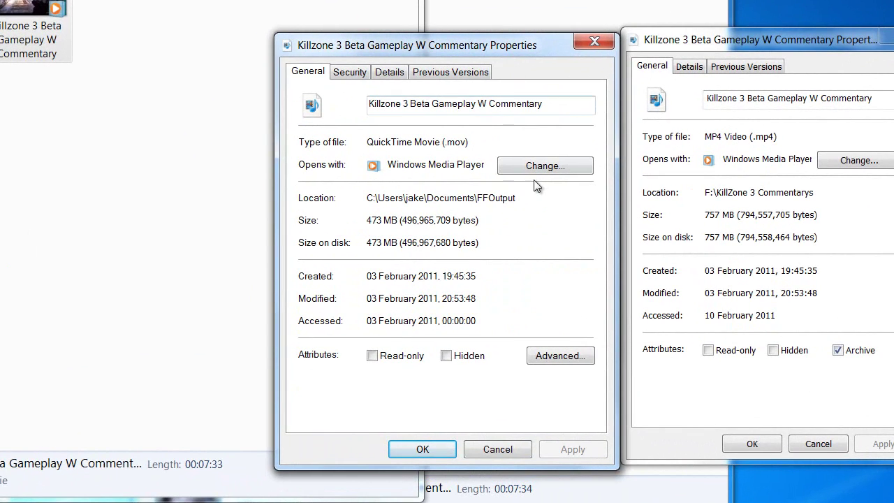